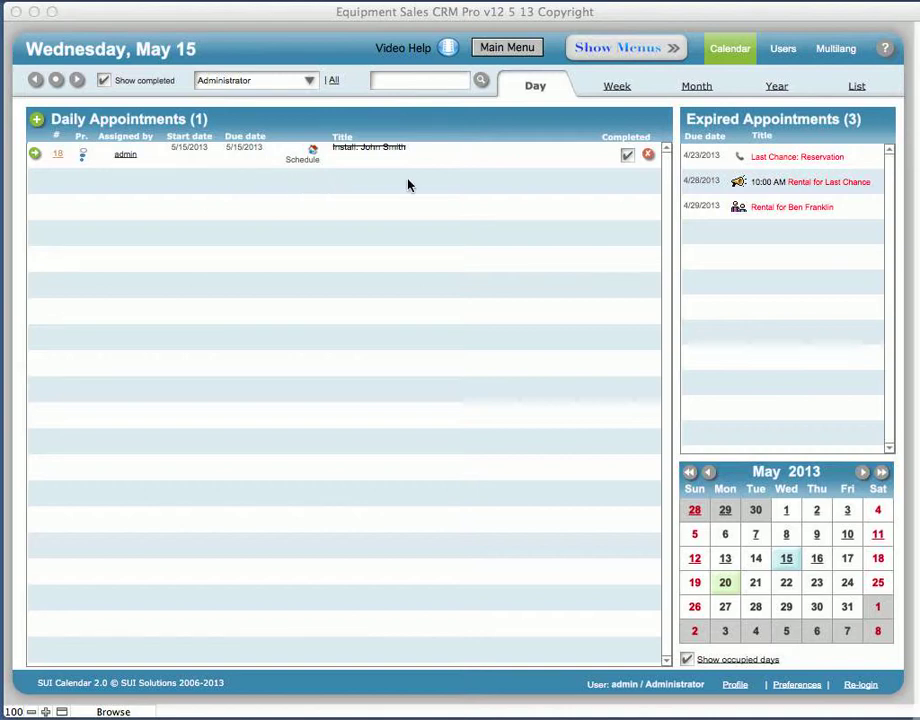
Step: Jump the calendar Day view from Wednesday, May 15 to today, Monday, May 20
click(59, 87)
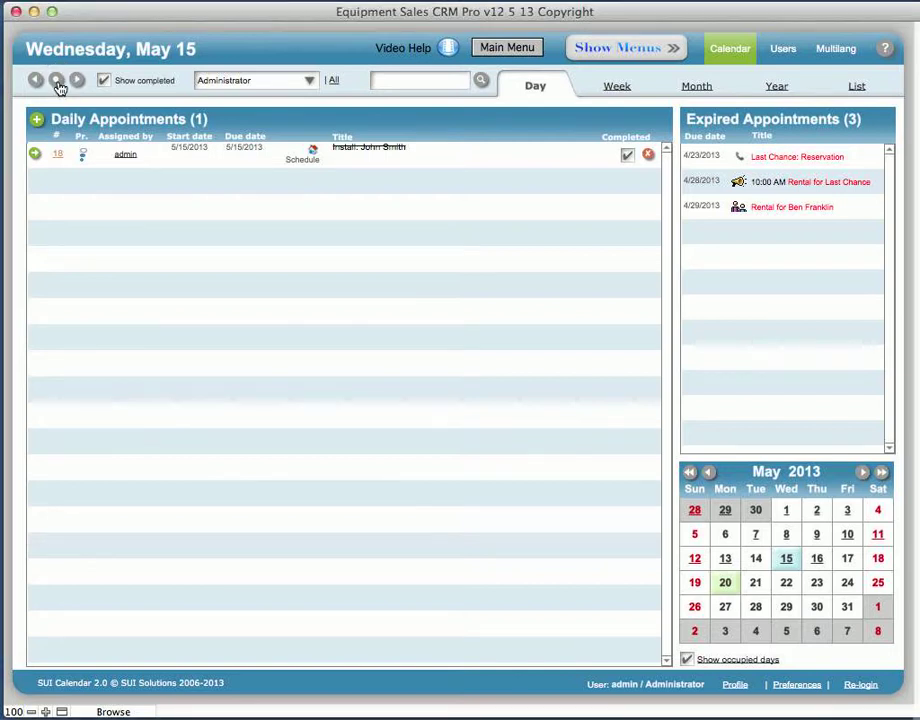
click(59, 87)
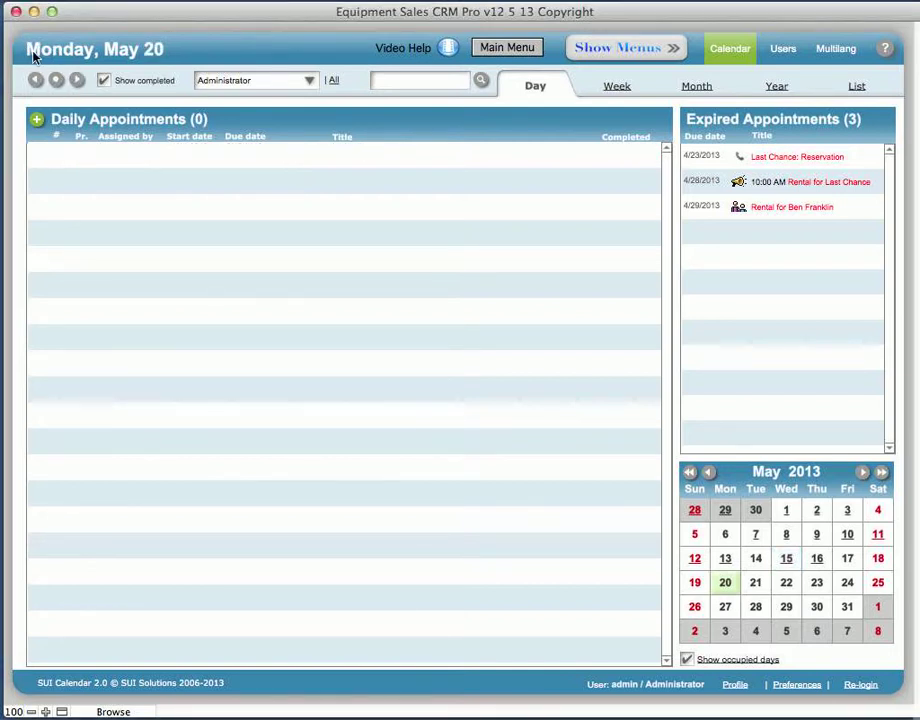
Step: Start a new appointment dated 5/20/2013 and move its window to the top-left
click(38, 122)
drag(645, 138, 248, 18)
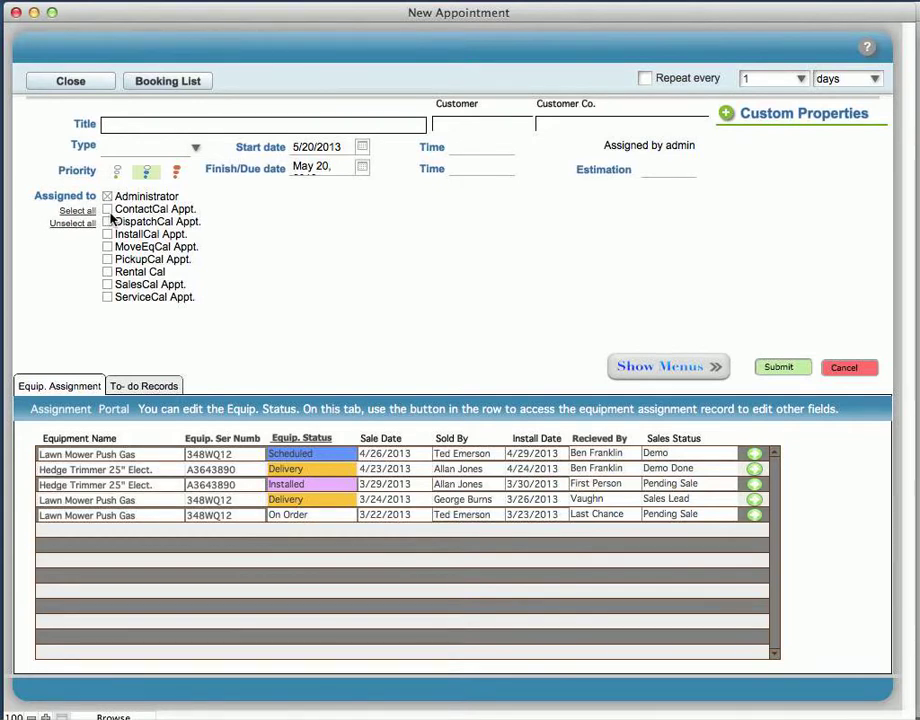
Step: Assign the appointment to SalesCal Appt. and begin its title with 'Sales:'
click(108, 285)
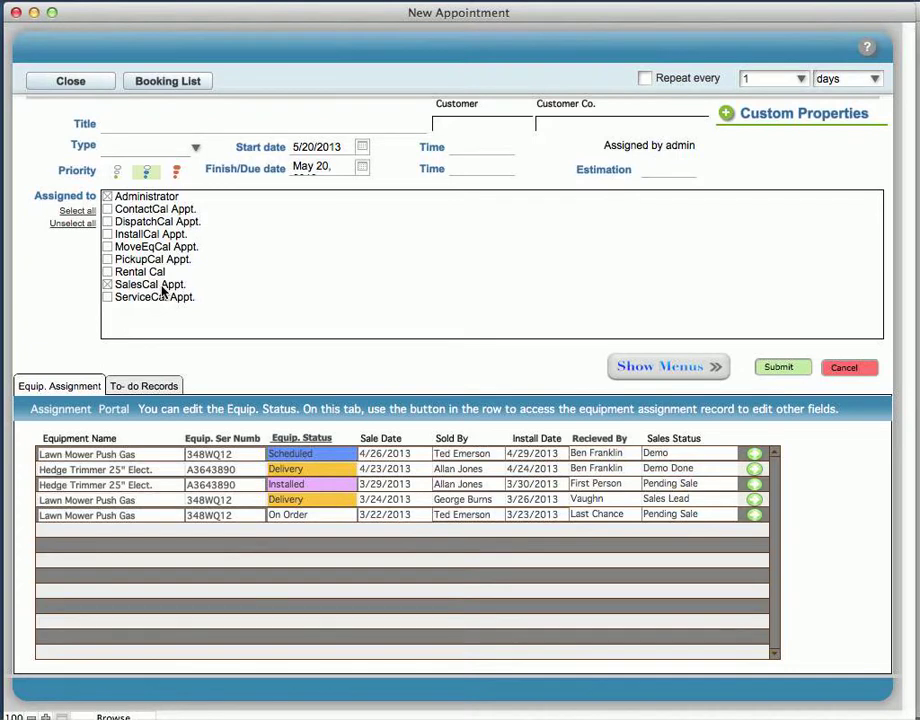
click(114, 124)
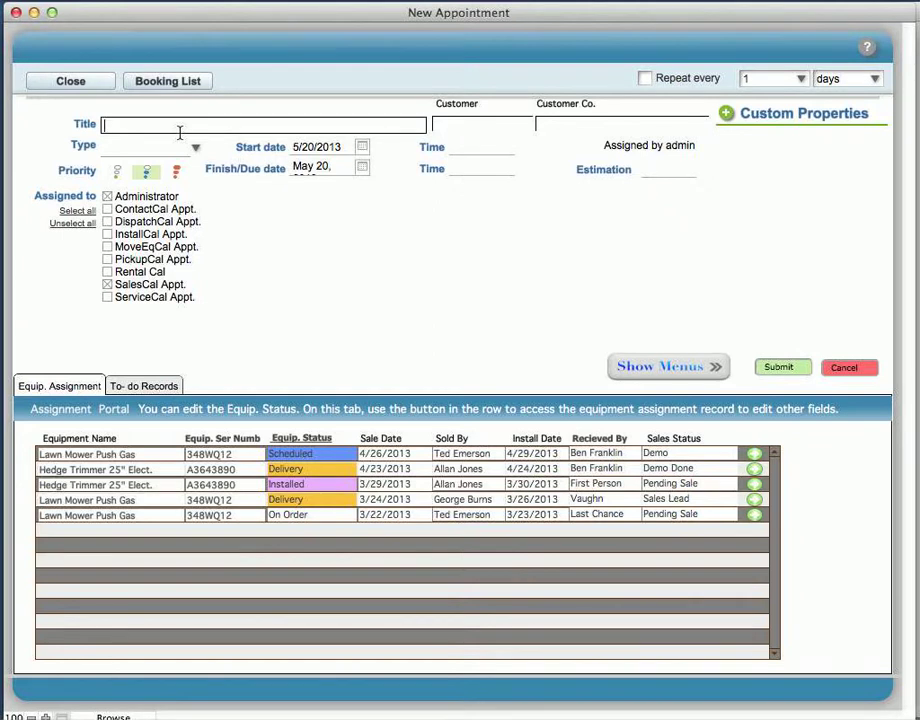
text(Sales:)
click(478, 127)
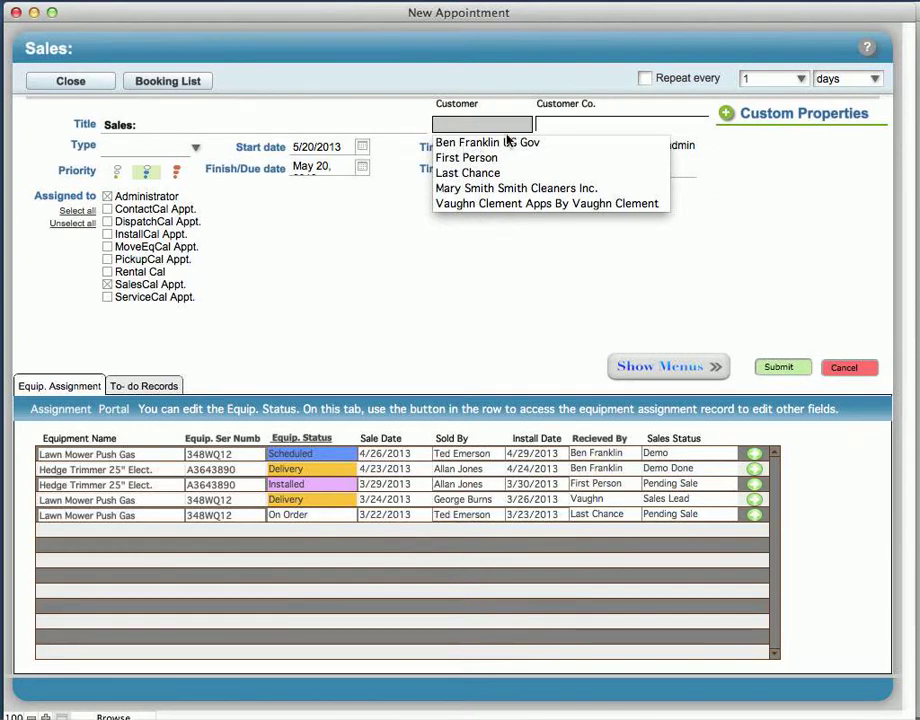
Step: Choose the last customer in the Customer list and that customer's company in Customer Co
click(583, 126)
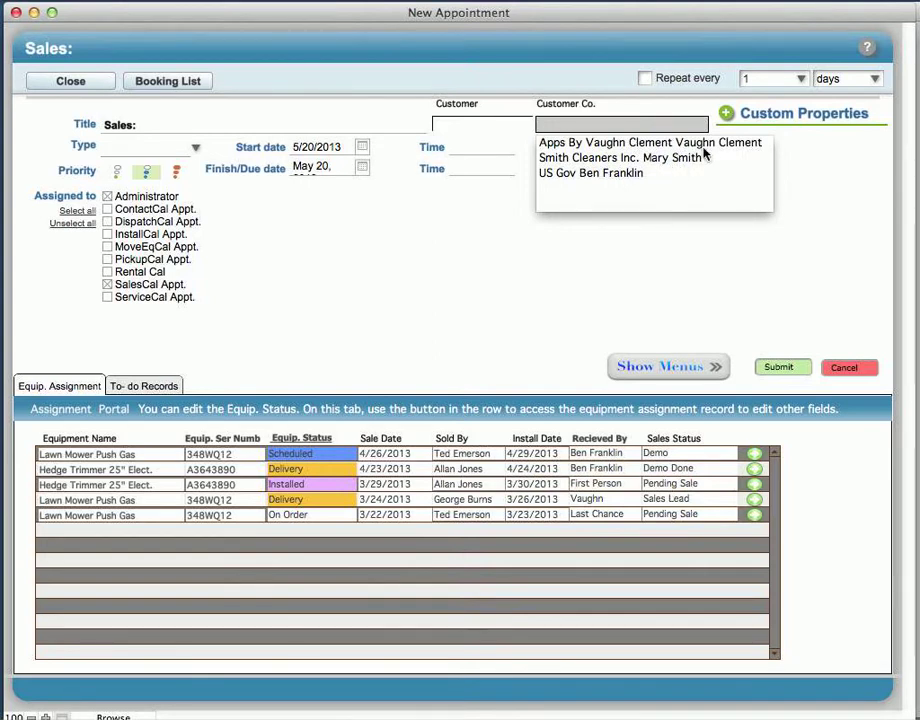
click(474, 124)
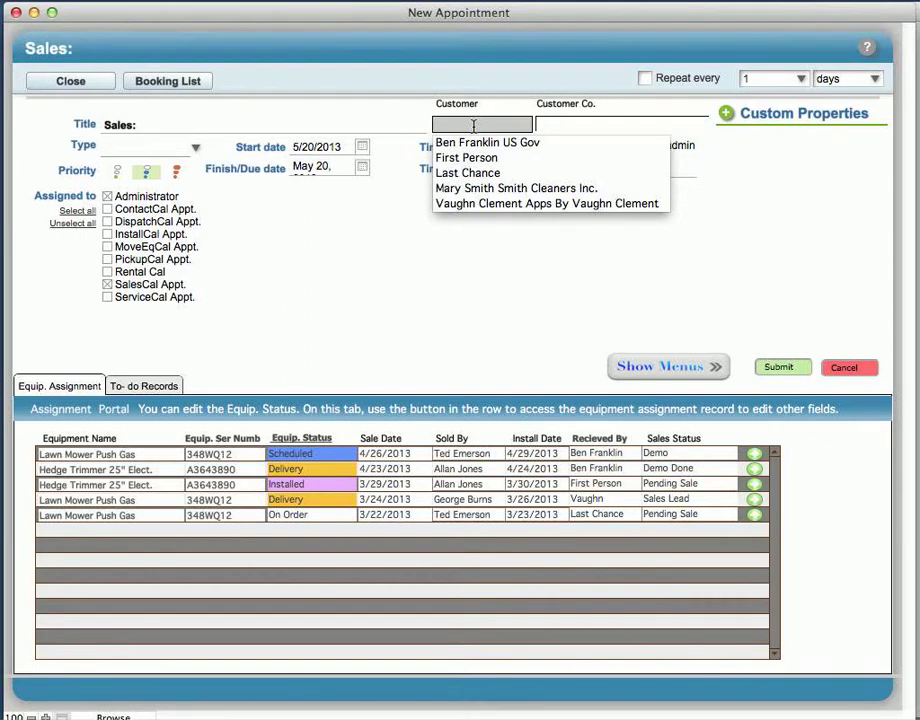
click(477, 203)
click(577, 143)
click(373, 125)
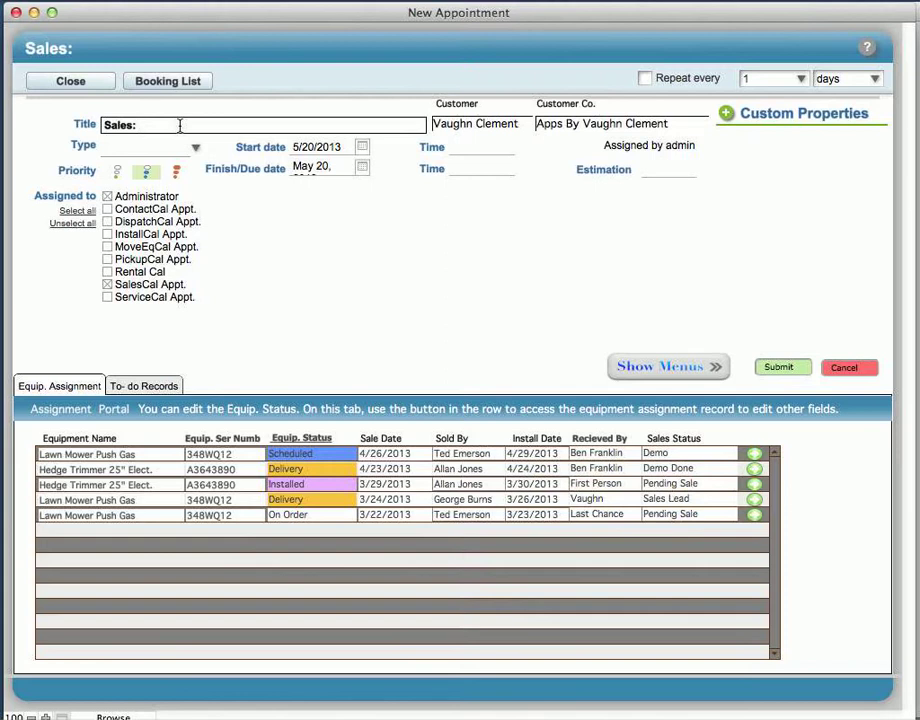
Step: Add 'New Transaction' to the title and insert the customer's name after 'Sales:'
text(New Transa)
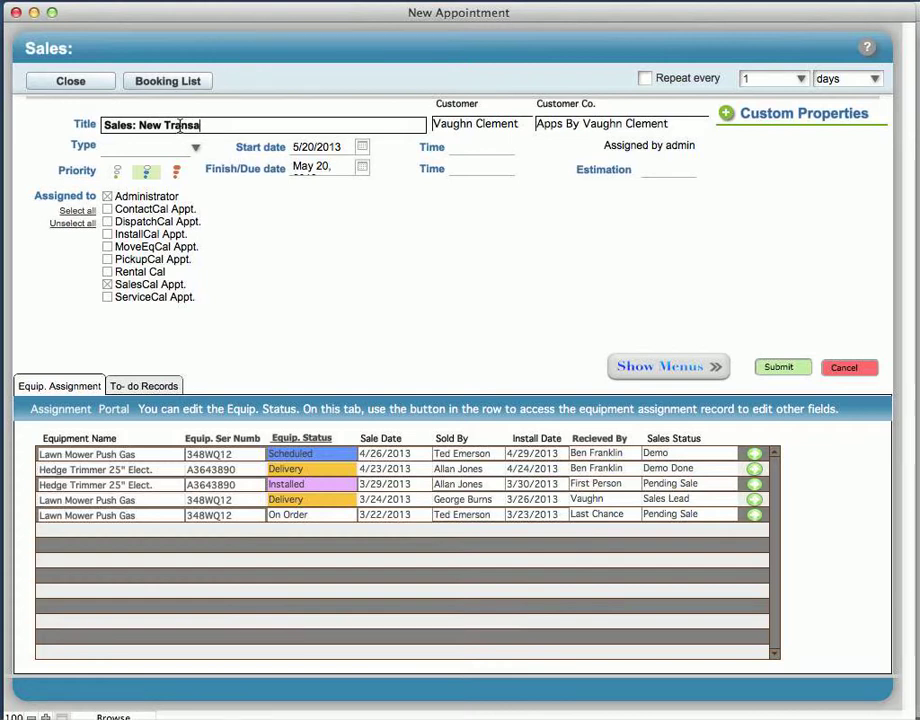
text(ction)
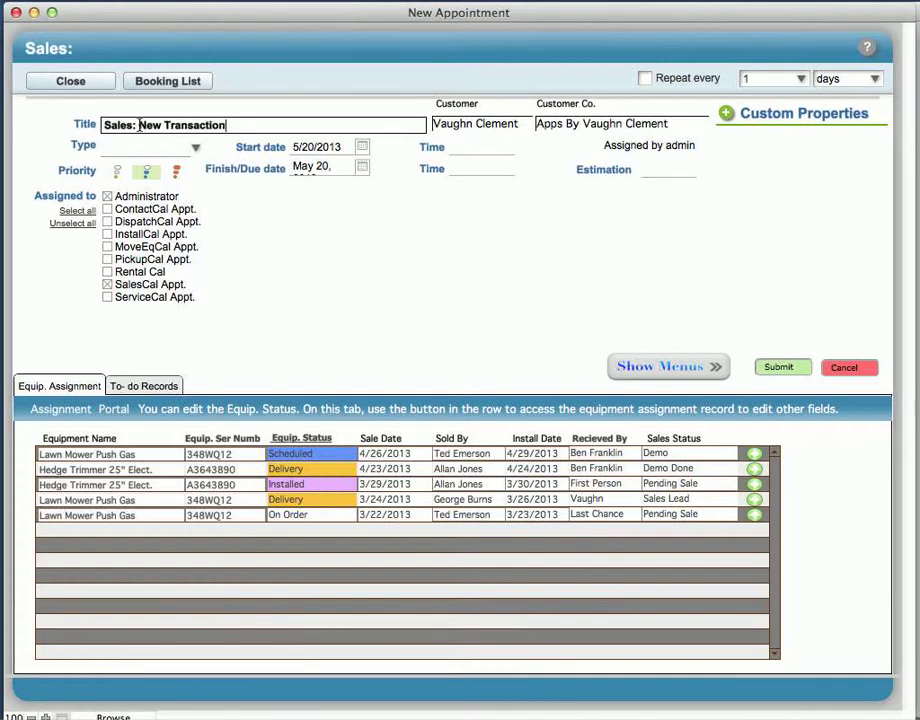
click(140, 125)
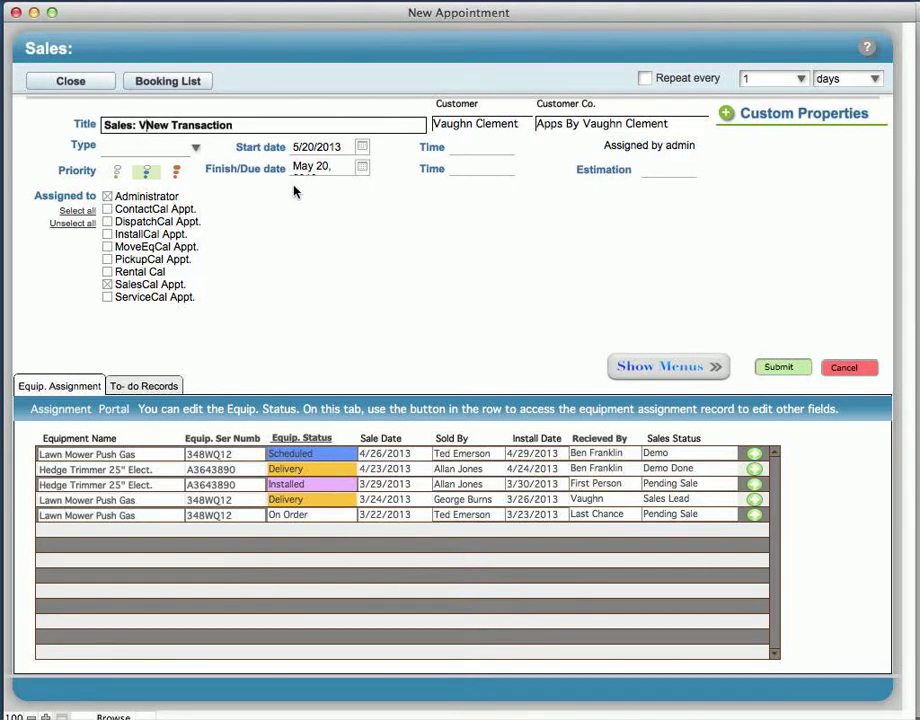
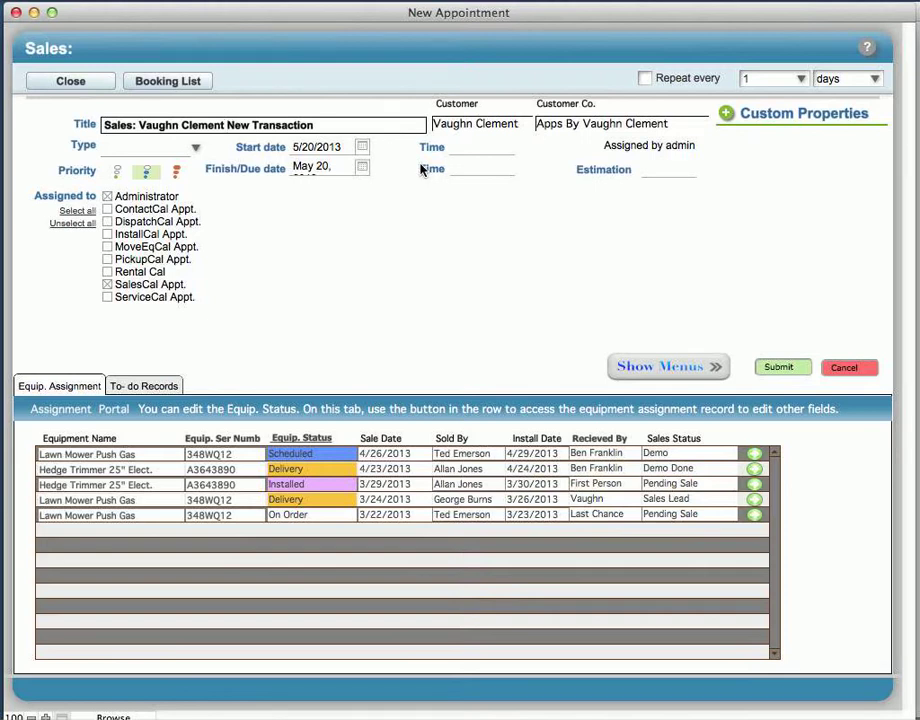
Step: Set the appointment Type to Contact
click(197, 149)
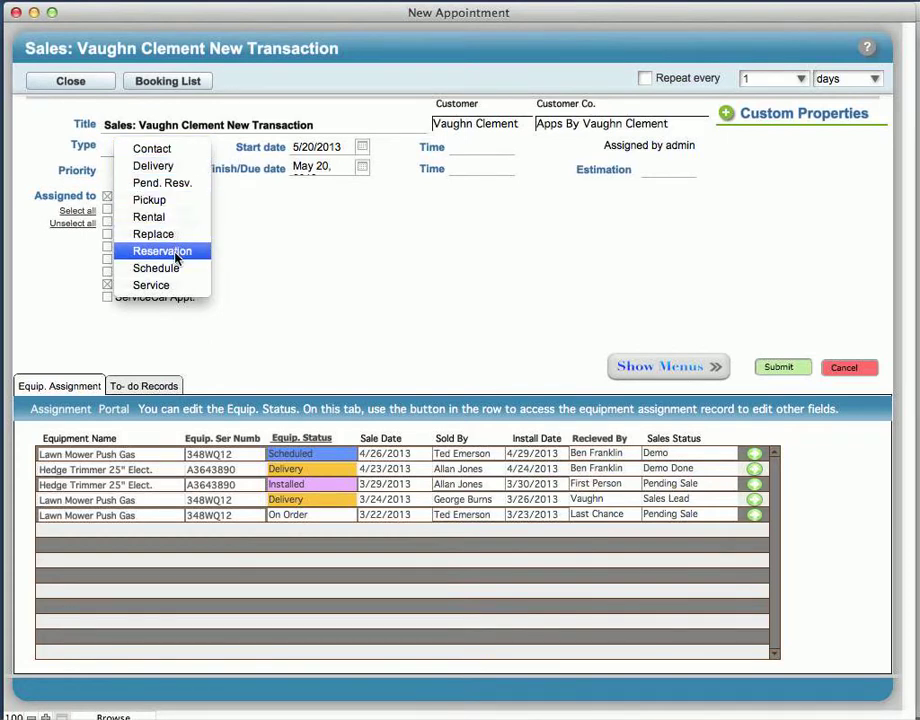
click(175, 149)
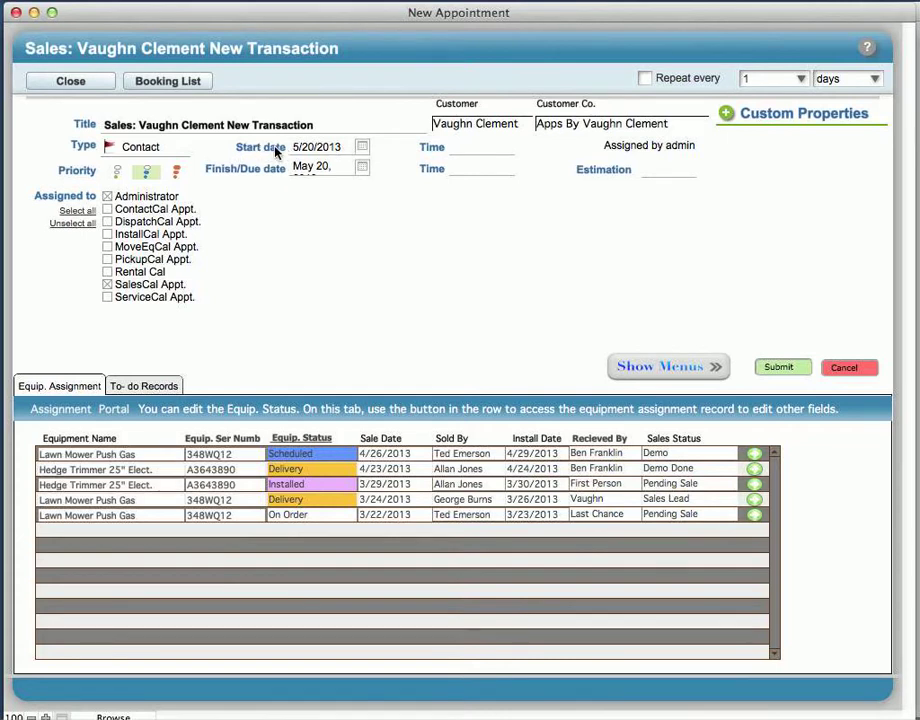
click(332, 168)
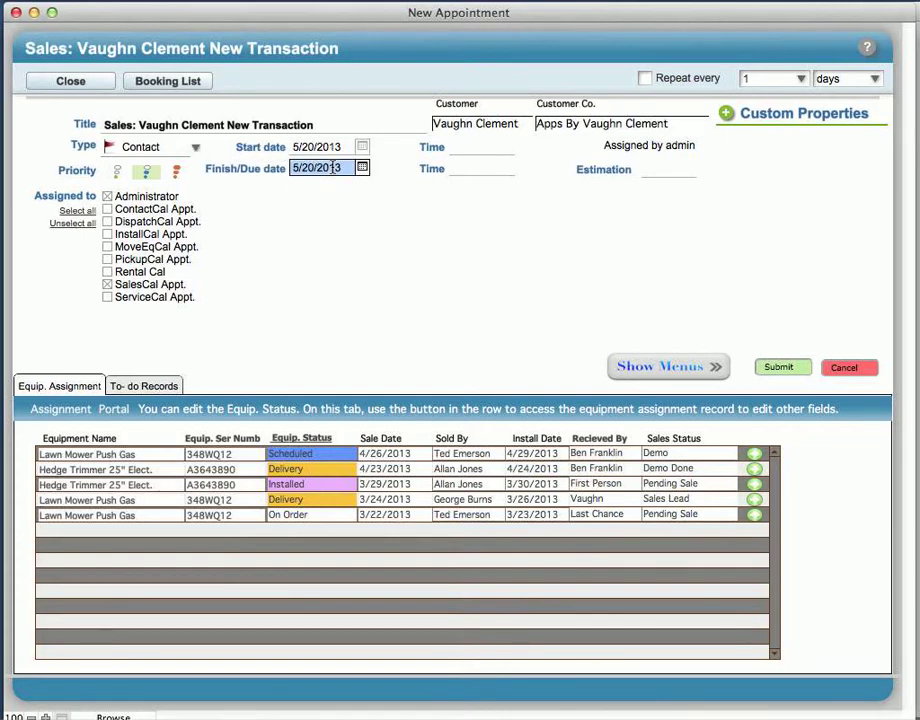
click(355, 196)
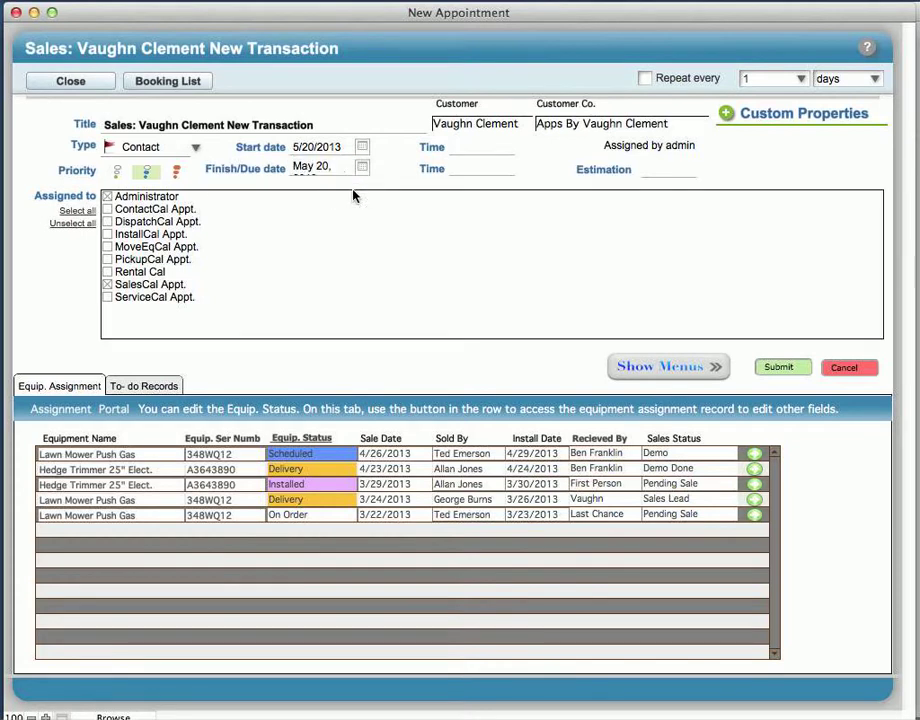
click(335, 167)
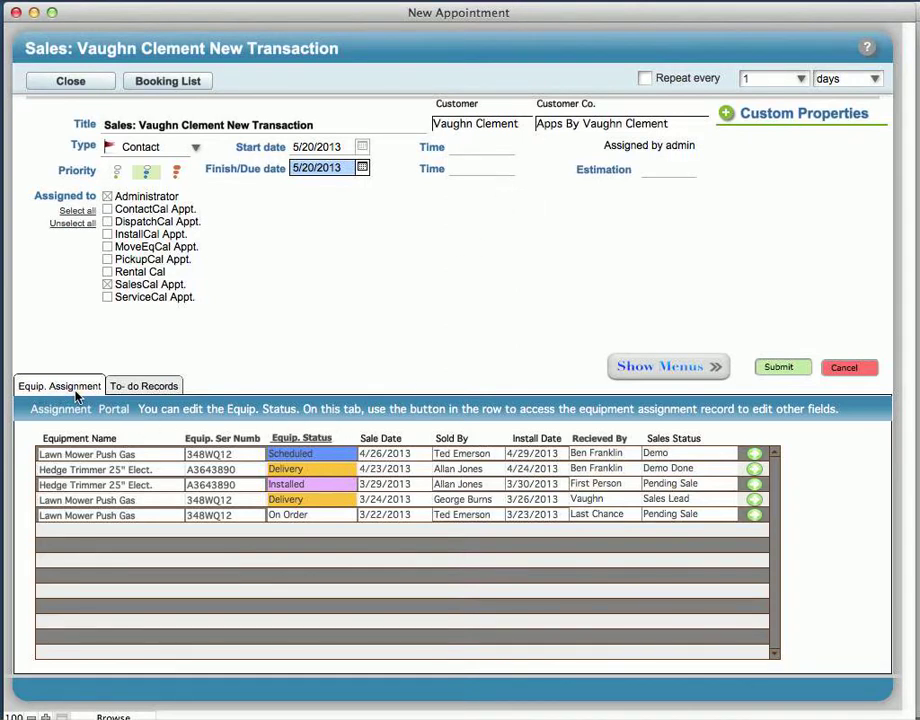
click(101, 457)
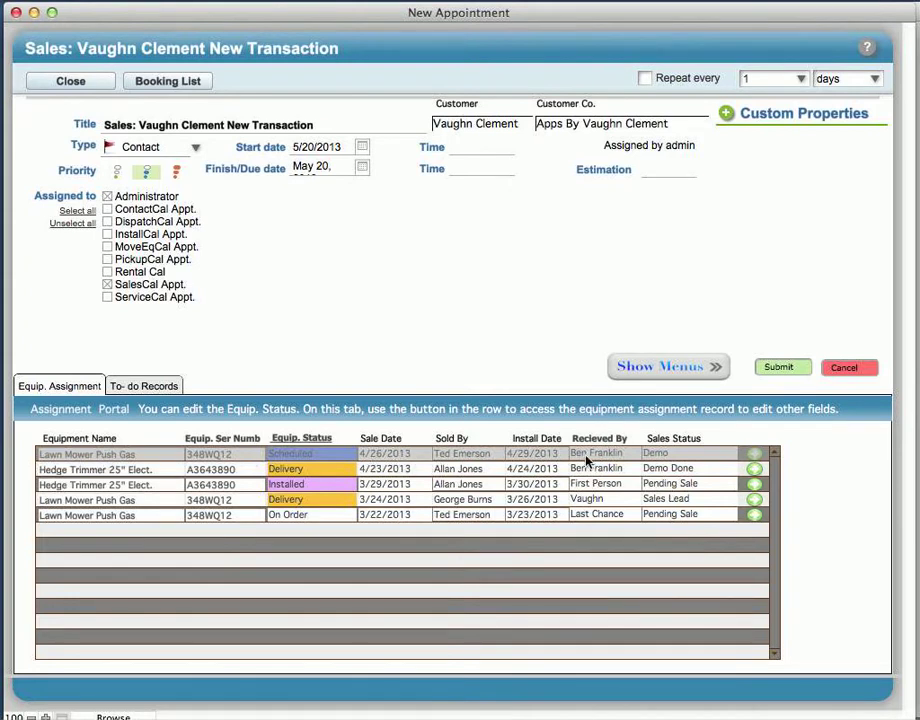
click(700, 453)
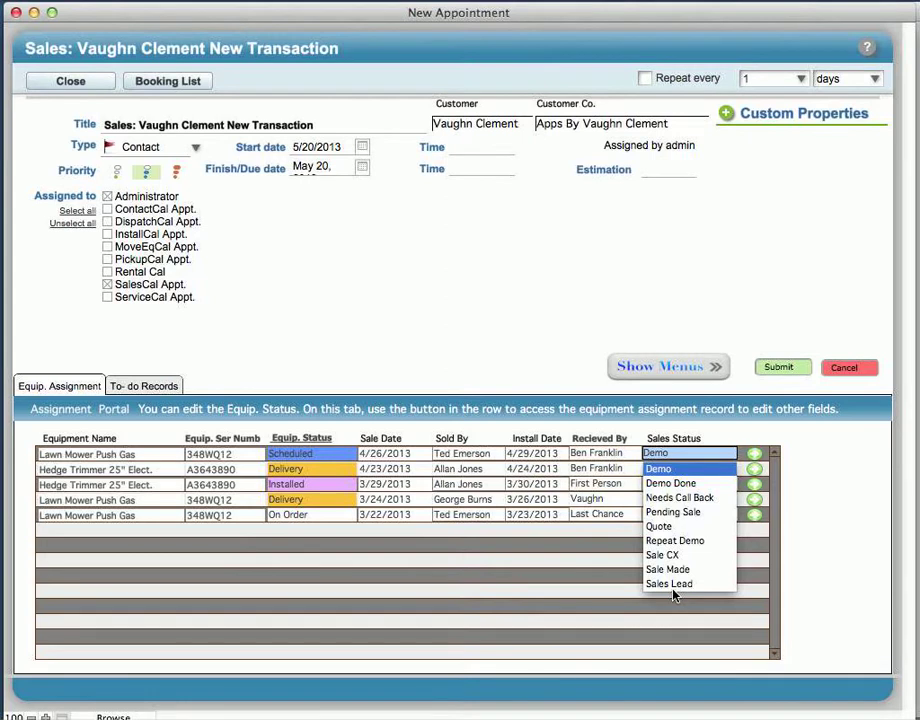
click(385, 453)
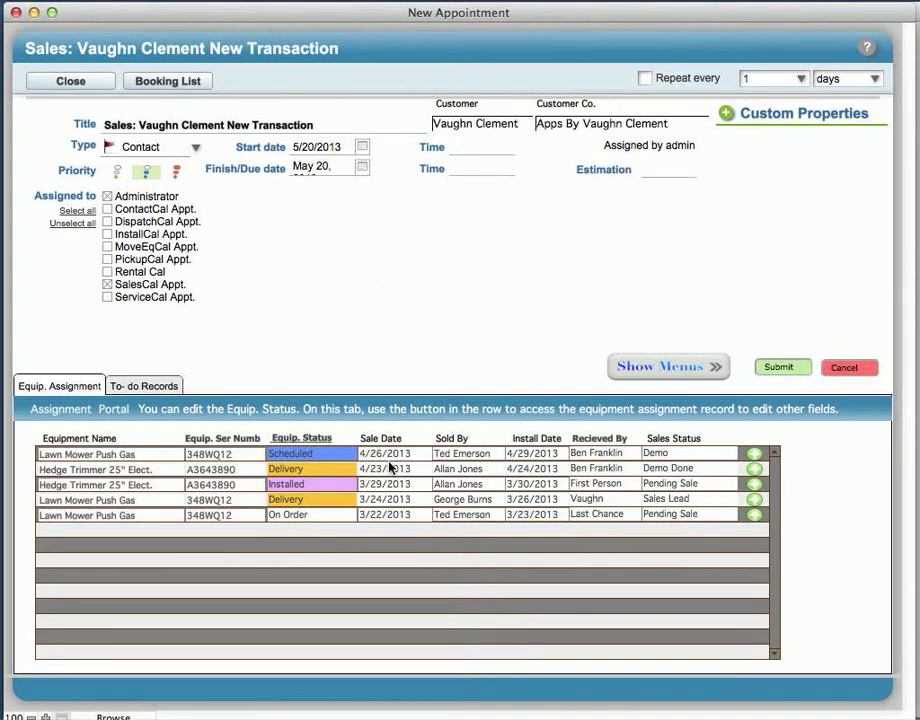
click(299, 456)
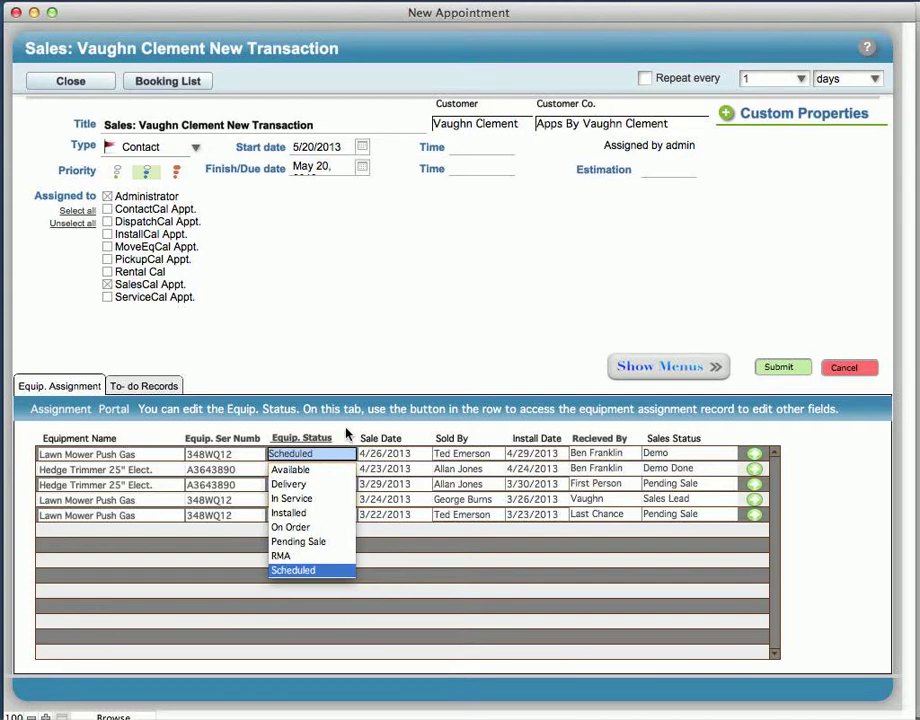
click(347, 433)
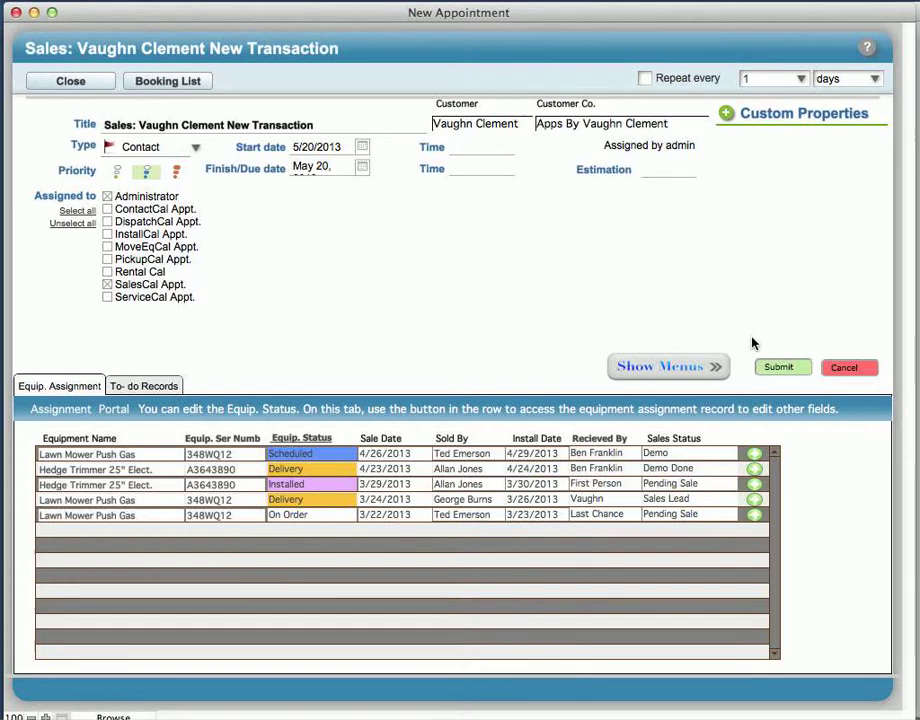
Step: Add an empty Custom Properties line, then view the appointment's empty To-do Records list
click(727, 115)
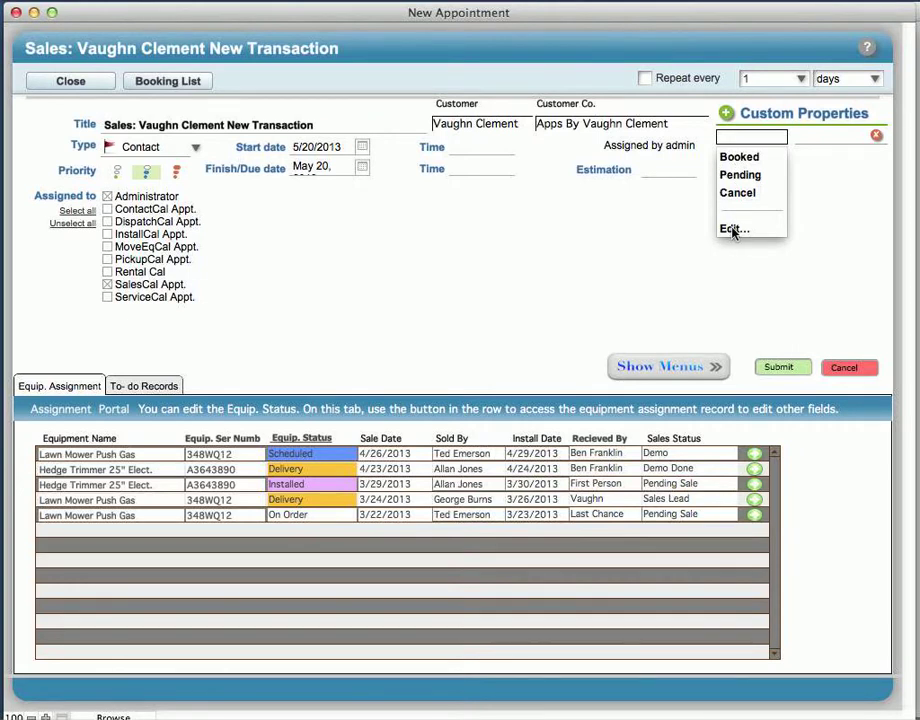
click(821, 139)
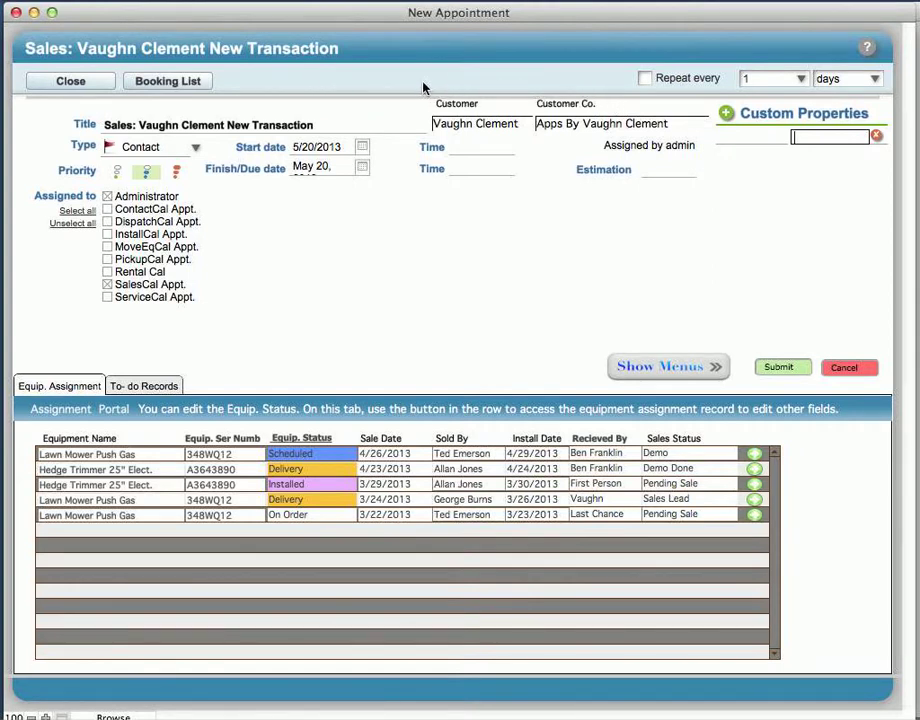
click(155, 389)
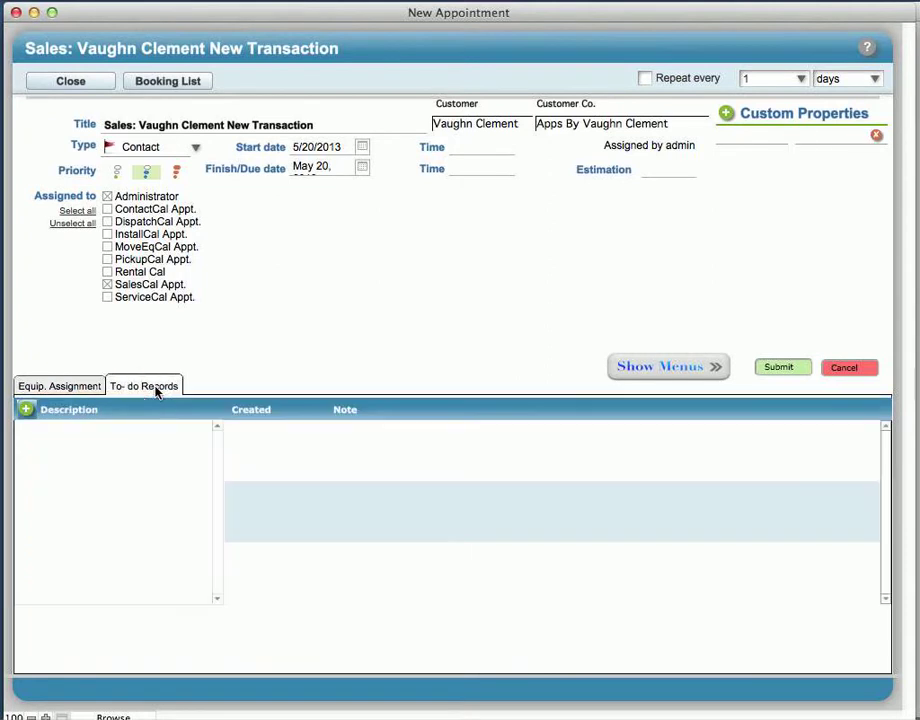
Step: Leave the empty to-do list and return to the Equip. Assignment list
click(58, 436)
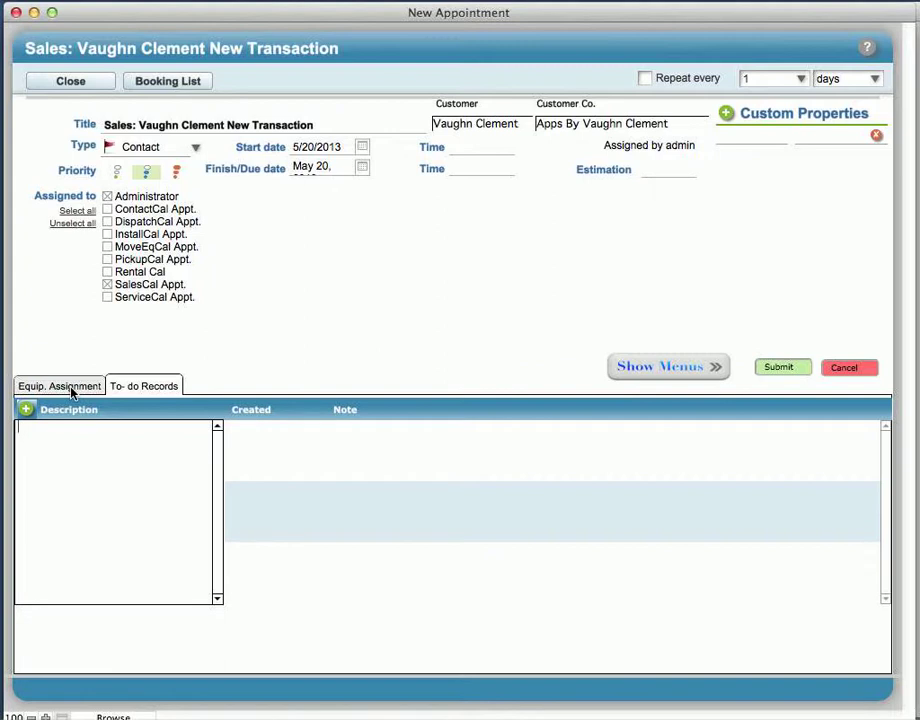
click(72, 392)
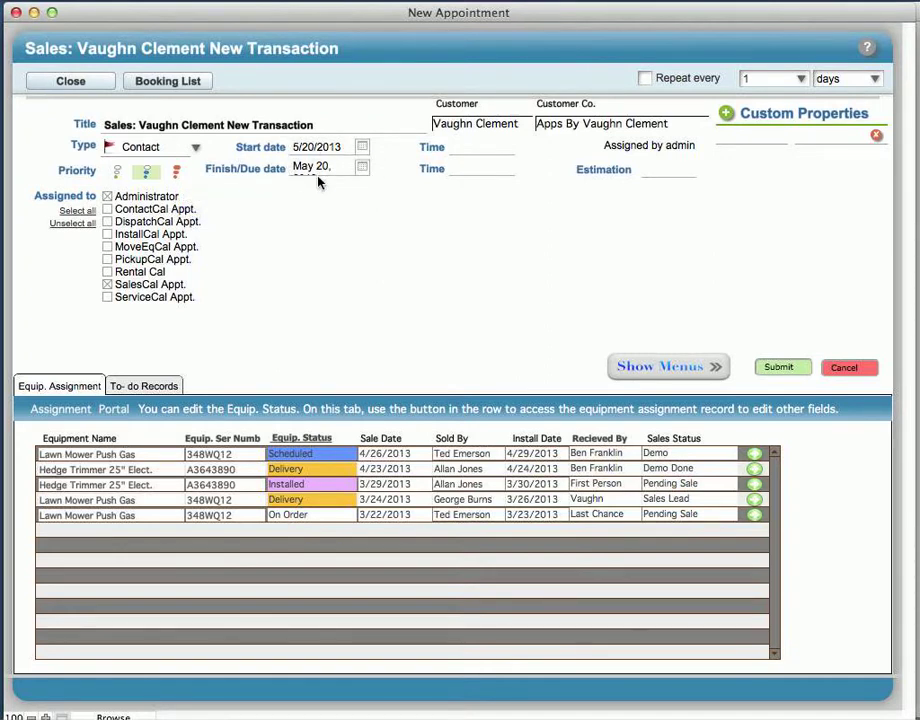
Step: Set the appointment's start time to 9:00 AM and finish time to 11:00 AM
click(469, 147)
text(9)
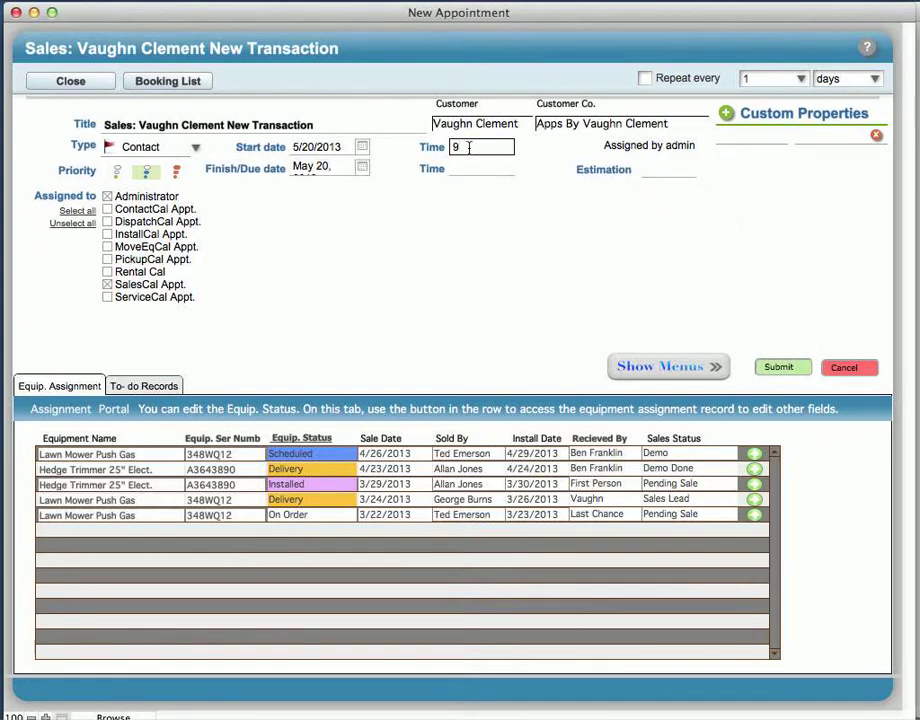
text(:00AM)
click(431, 205)
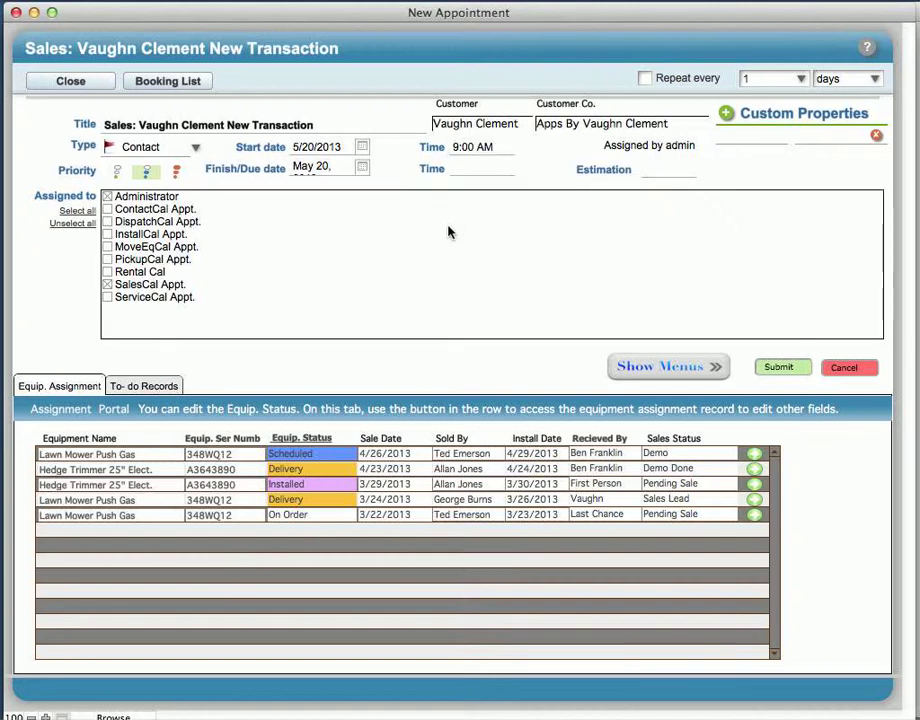
click(477, 170)
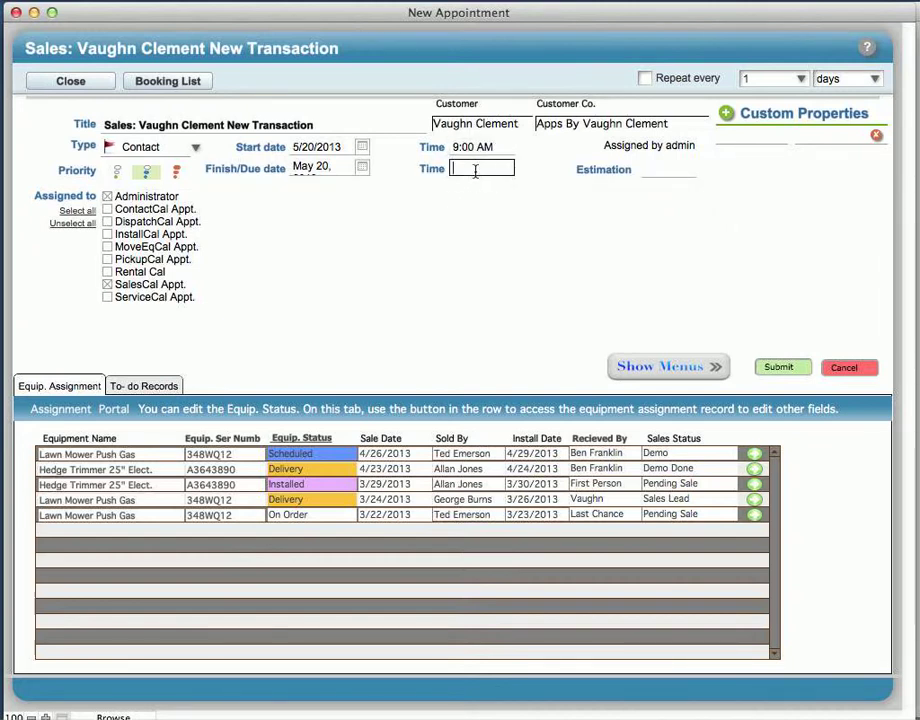
text(11)
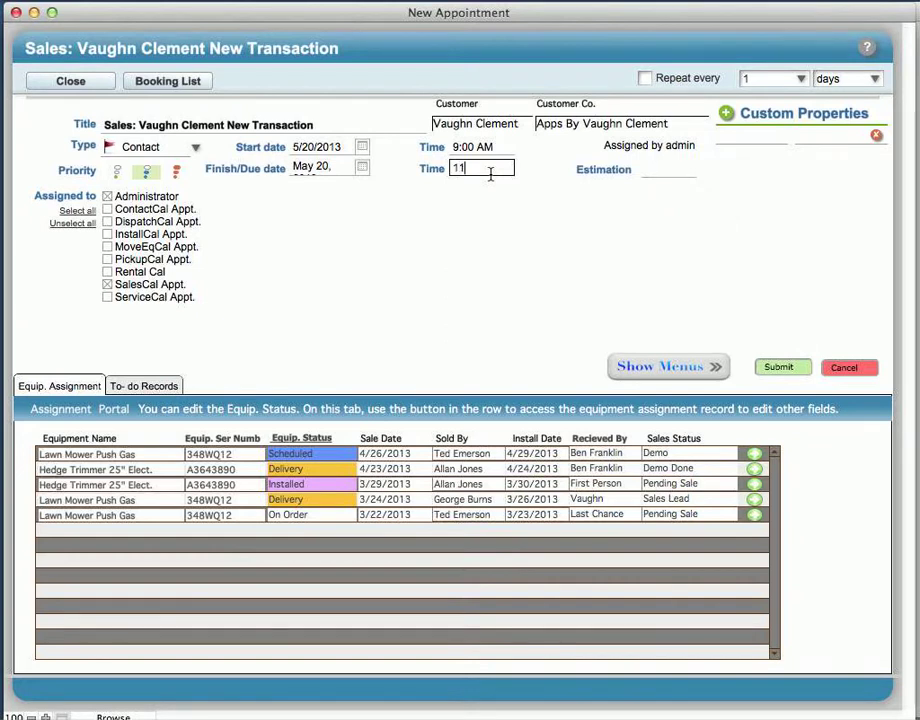
text(:00 AM)
click(480, 263)
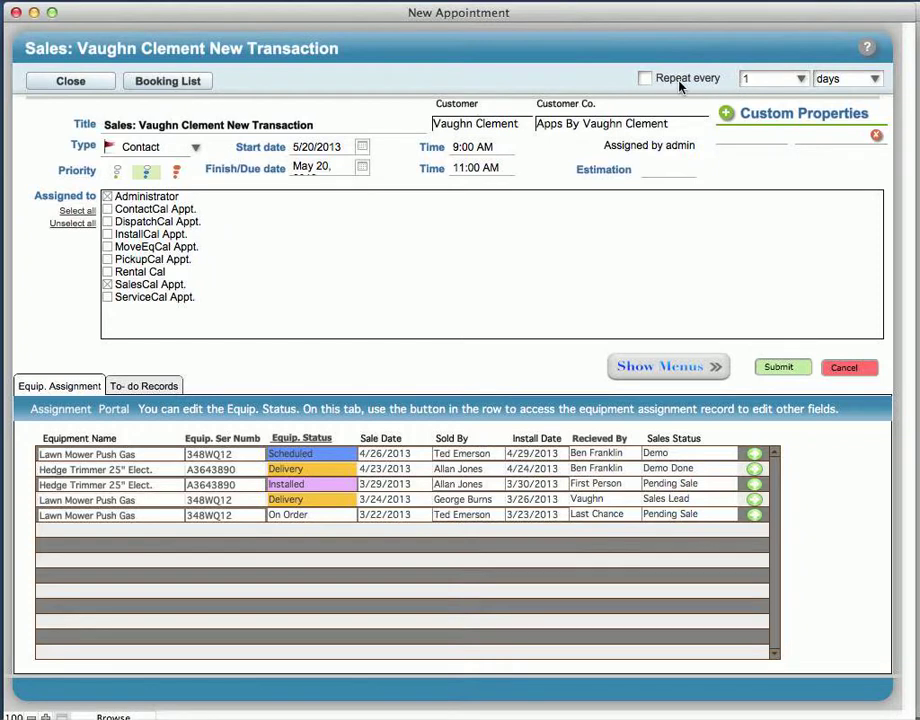
click(801, 80)
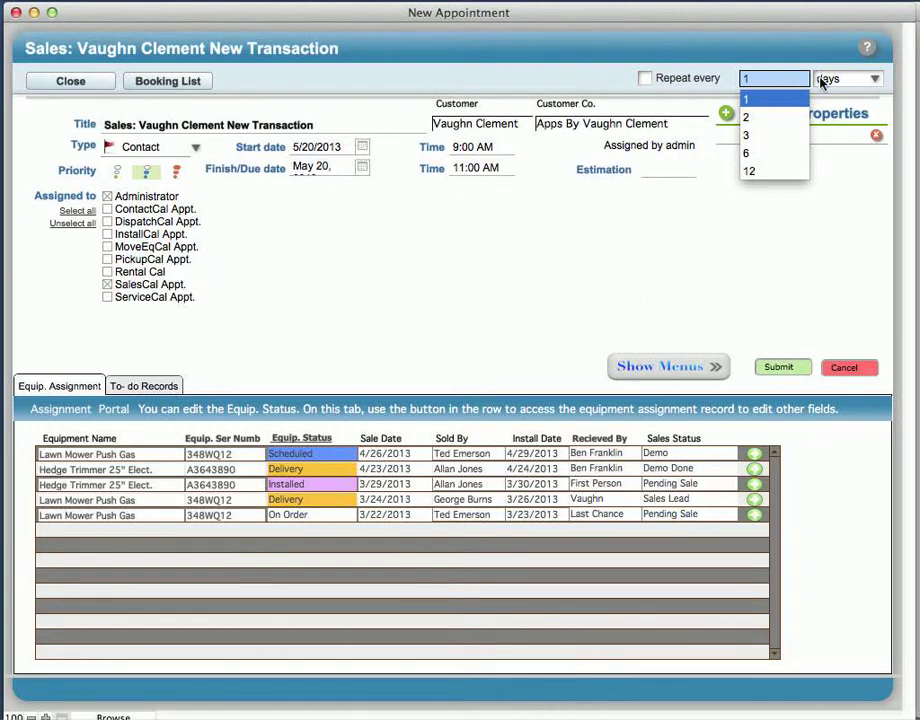
click(870, 81)
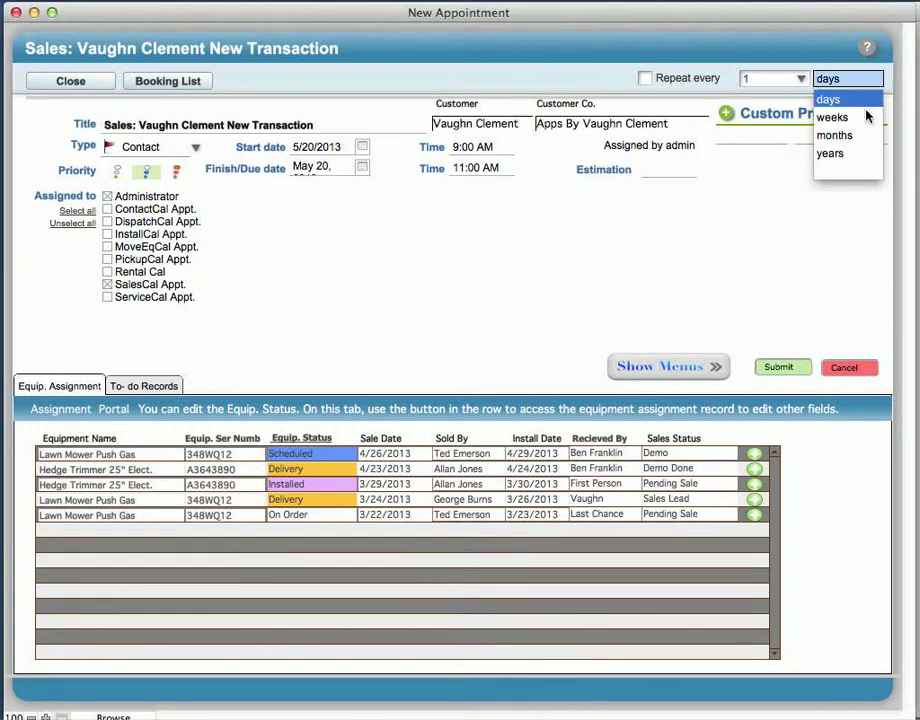
click(720, 87)
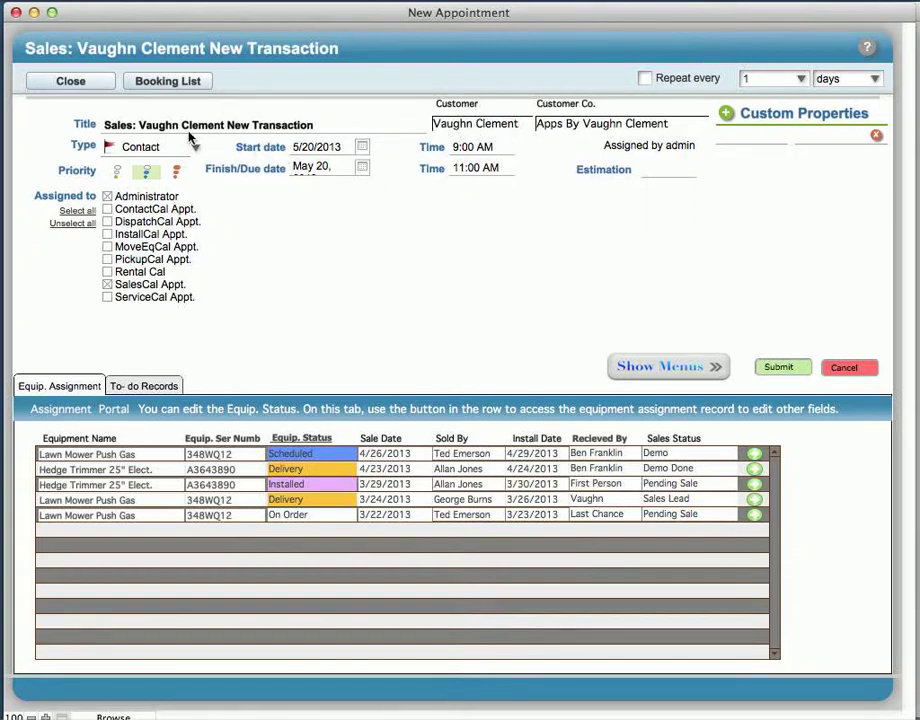
Step: Close the appointment form so the 9:00–11:00 AM sales appointment shows on Monday, May 20
click(71, 83)
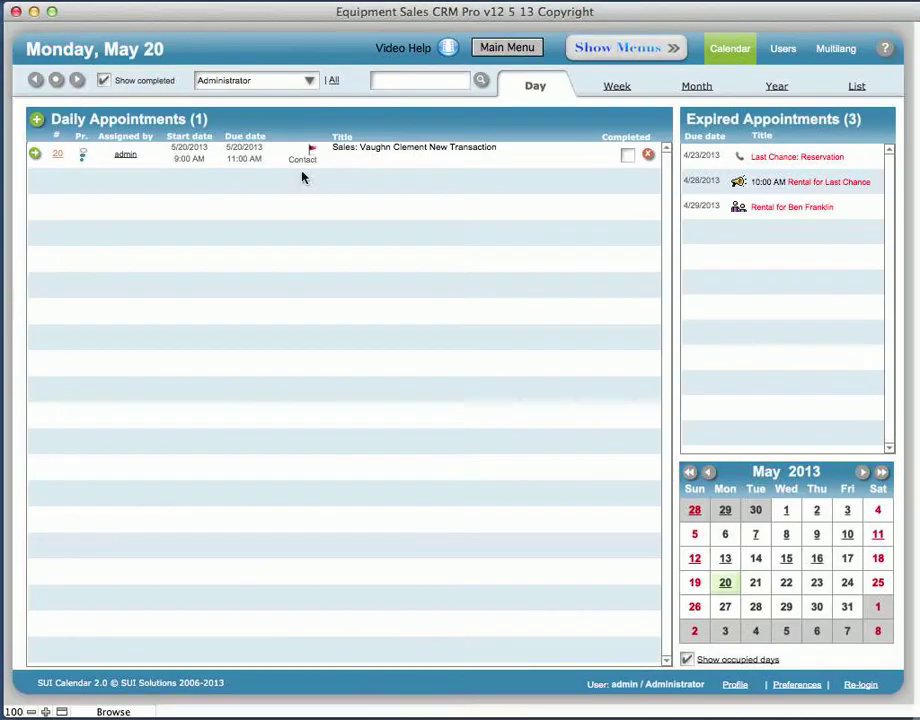